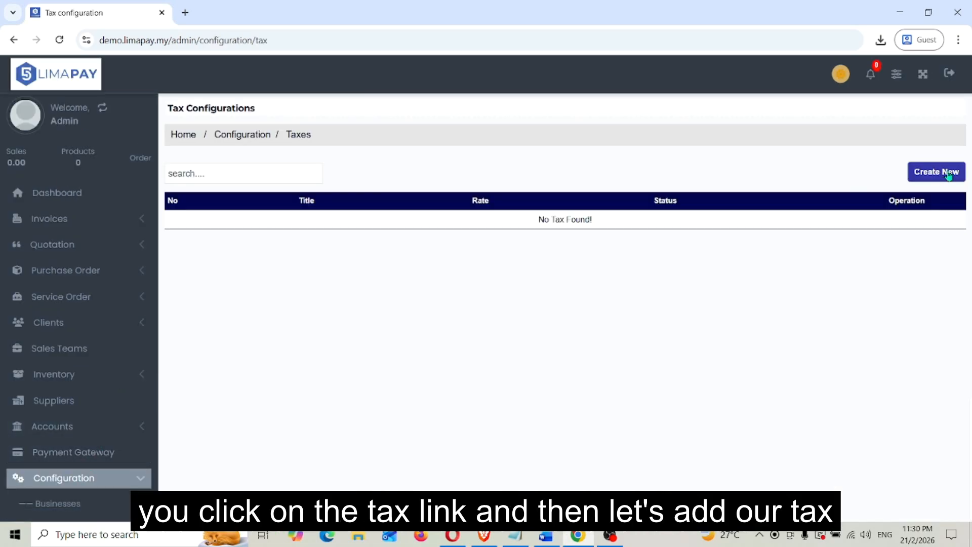
Create a tax titled "Default" with a 0% rate, set it active for use, and save it.
left_click(947, 174)
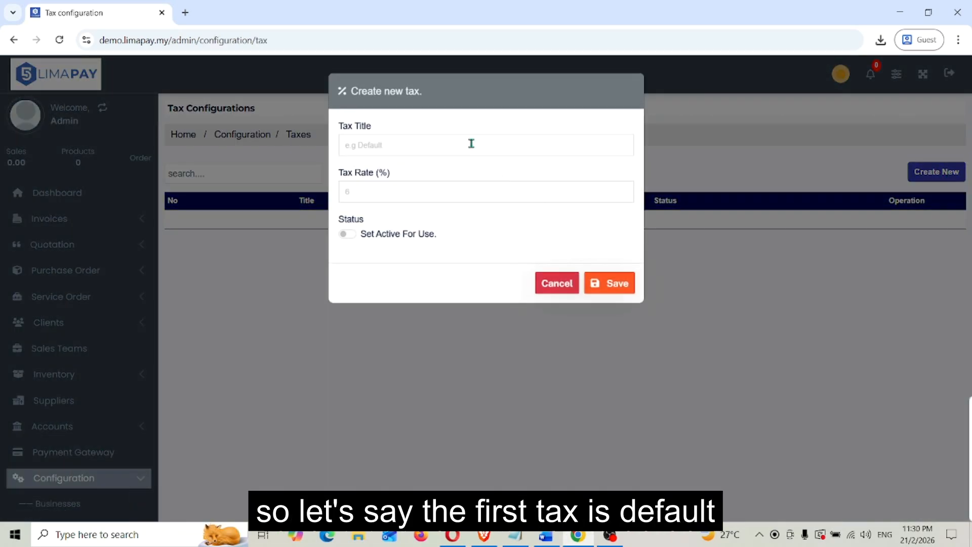
left_click(470, 144)
type("Default")
key("Tab")
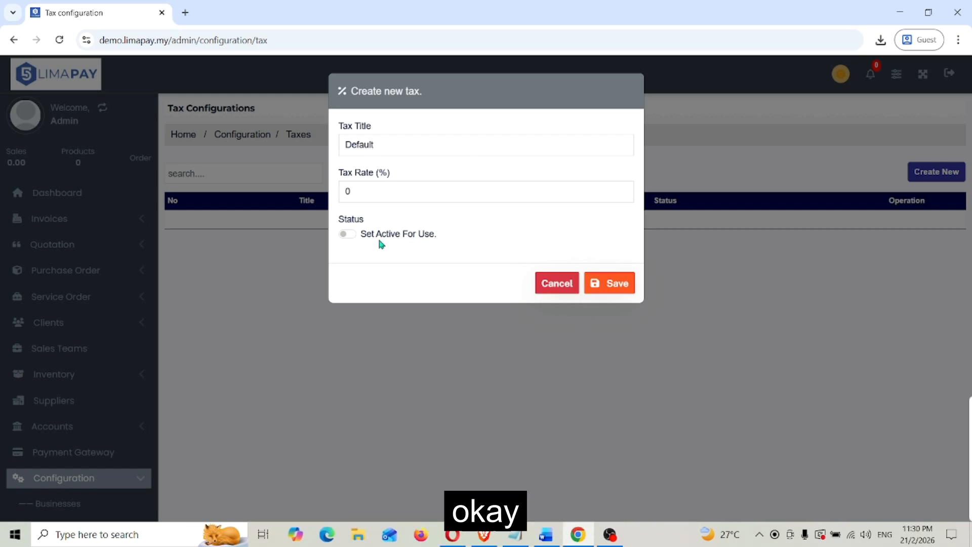
left_click(348, 233)
left_click(622, 285)
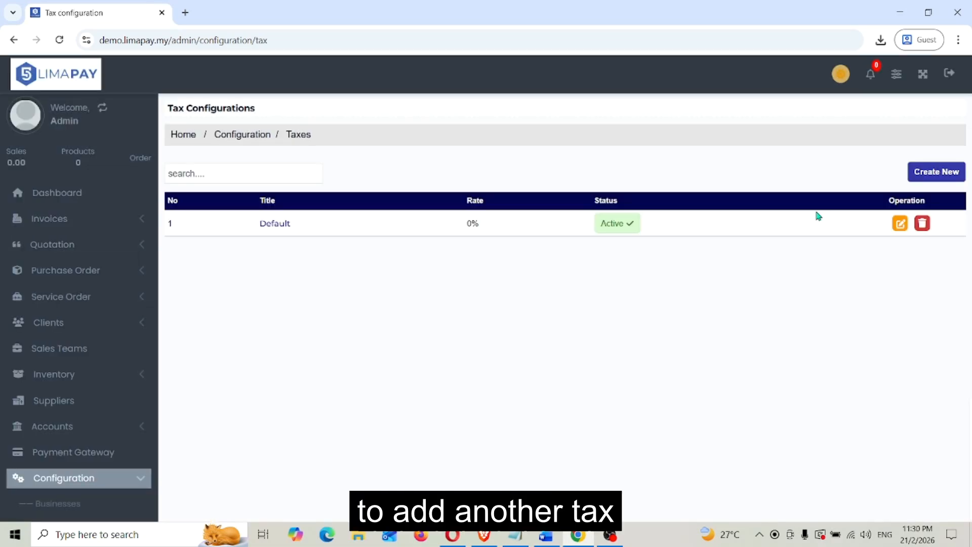
Create a second tax titled "Sales Tax" with a 6% rate, set it active, and save it.
left_click(937, 174)
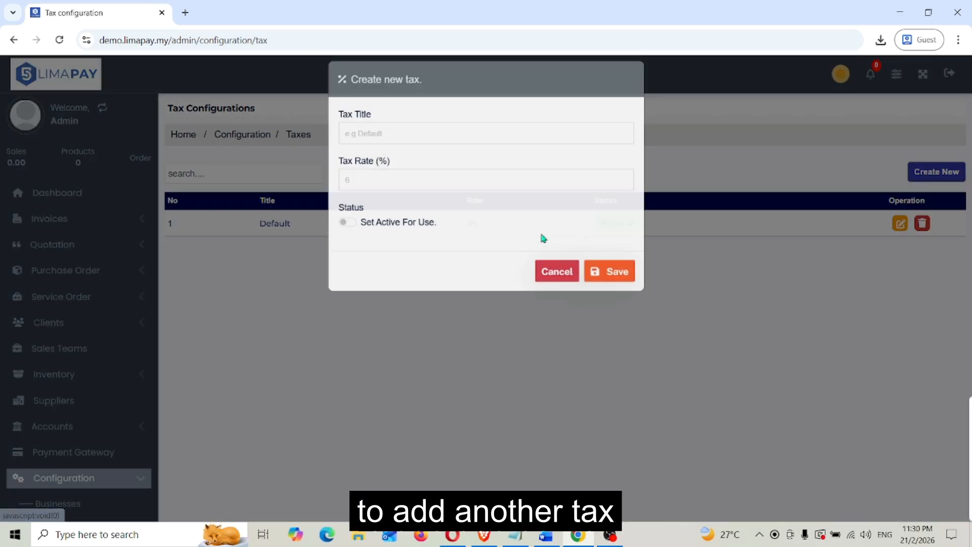
type("Sales")
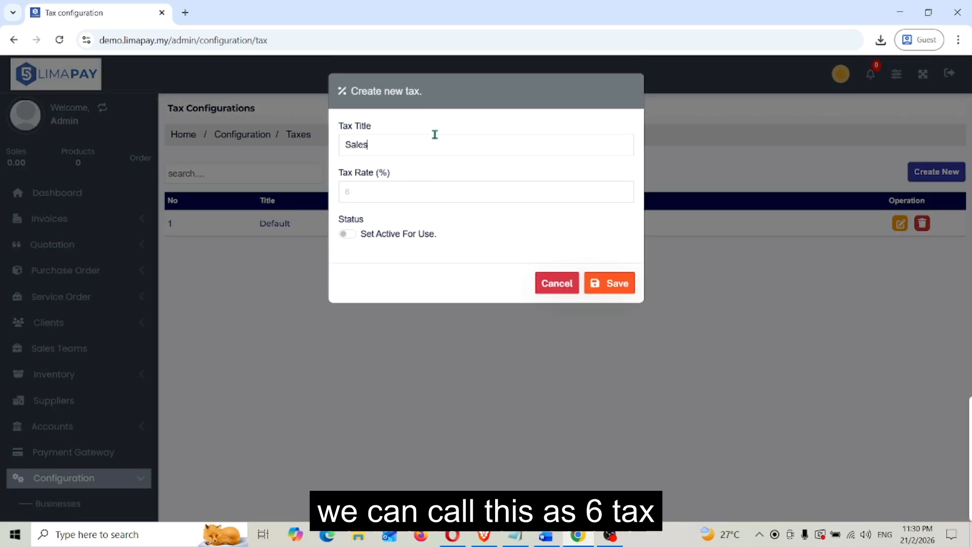
type(" Tax")
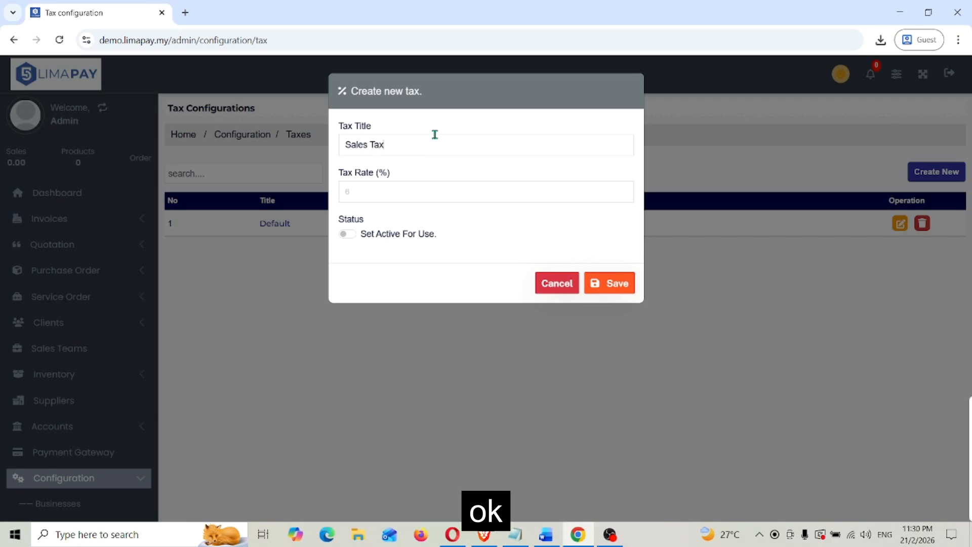
left_click(411, 191)
left_click(622, 288)
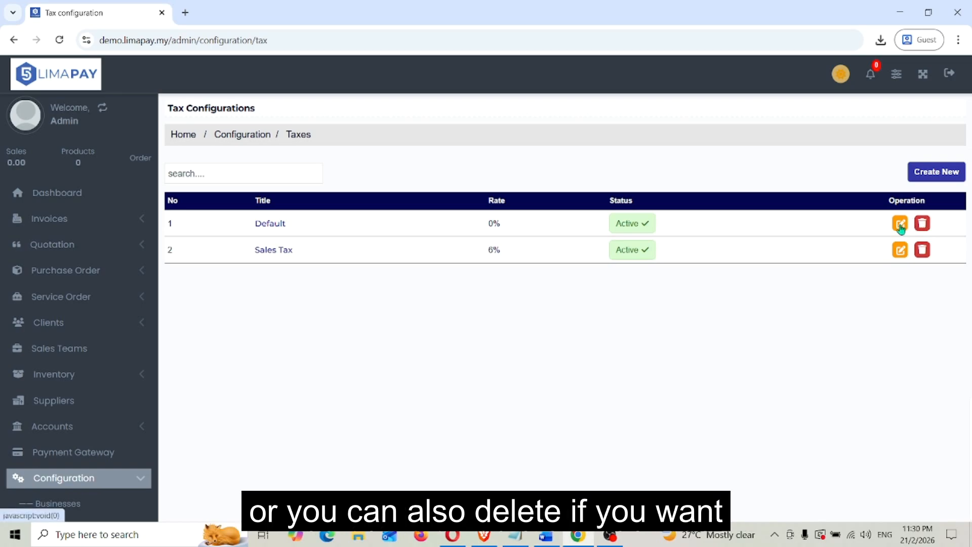
View the Default tax's edit form without saving, and try filtering the tax list by "dgh" before clearing the filter.
left_click(900, 223)
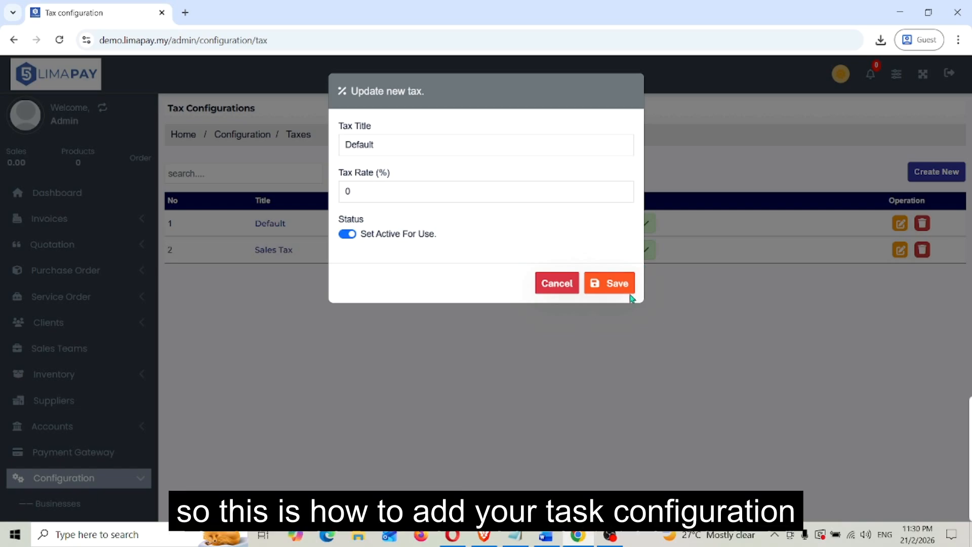
left_click(559, 285)
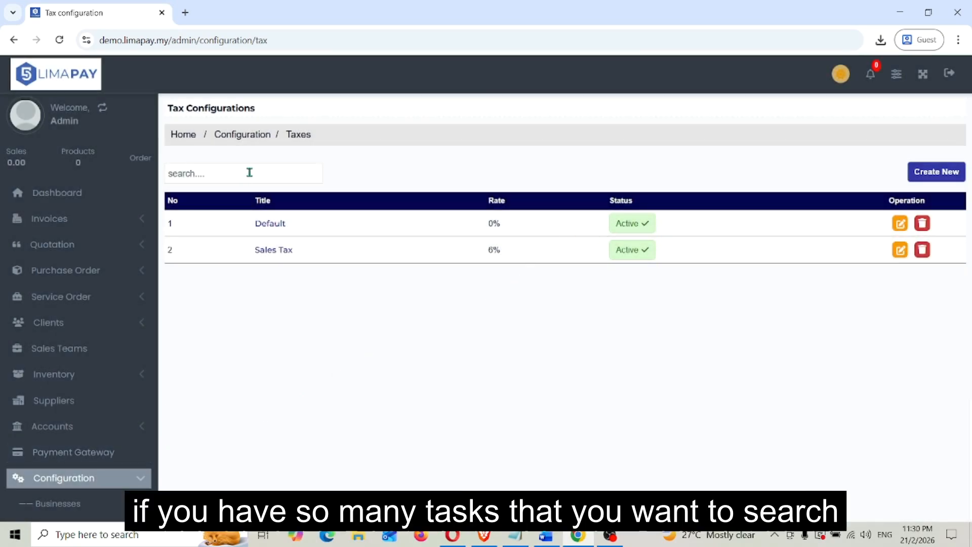
type("dghh")
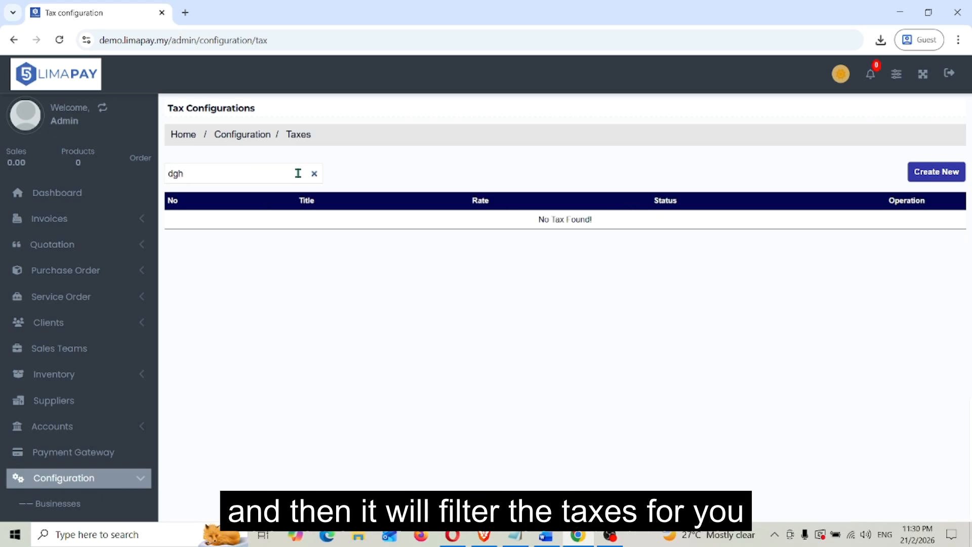
key("BackSpace")
key("BackSpace")
key("BackSpace")
key("BackSpace")
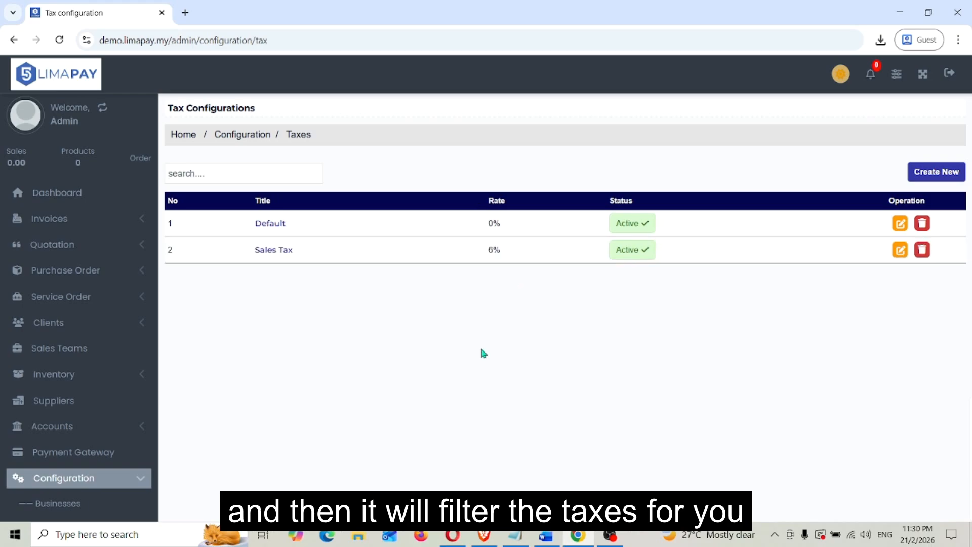
Go to the currency configuration and look at the list of selectable currencies.
scroll(68, 499, "down", 4)
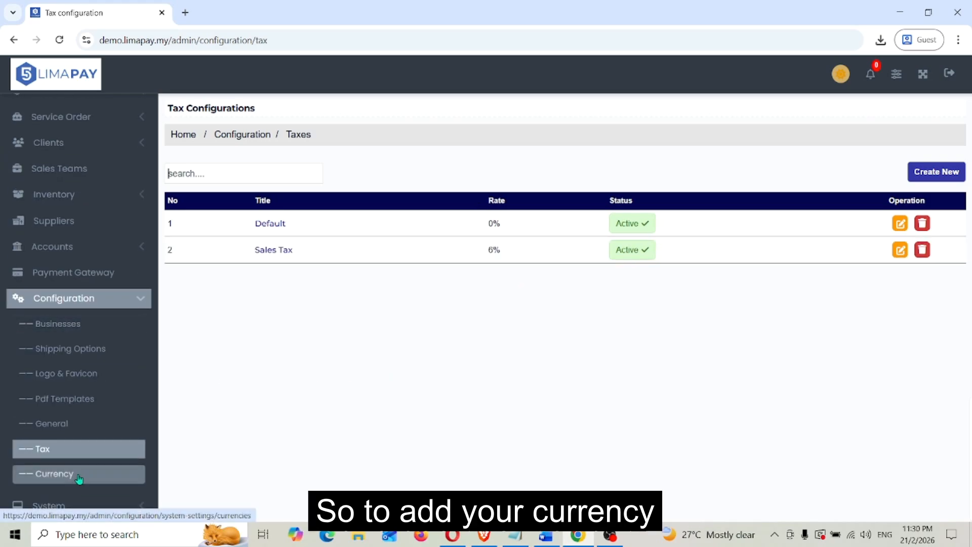
left_click(71, 479)
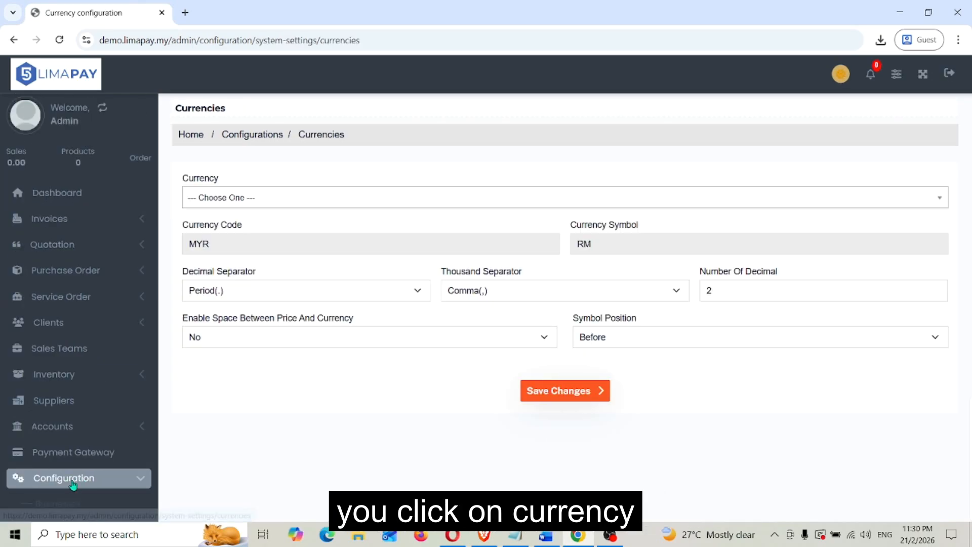
left_click(407, 203)
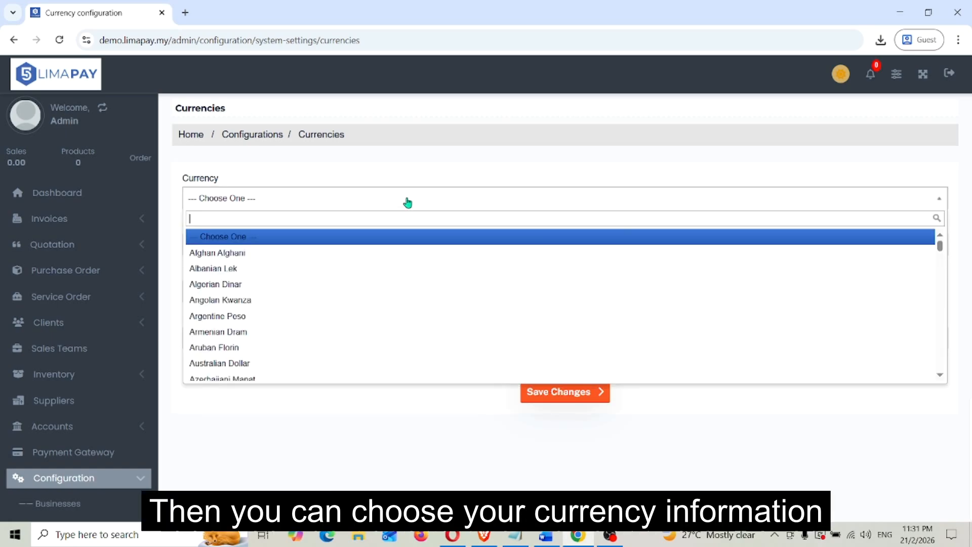
left_click(408, 203)
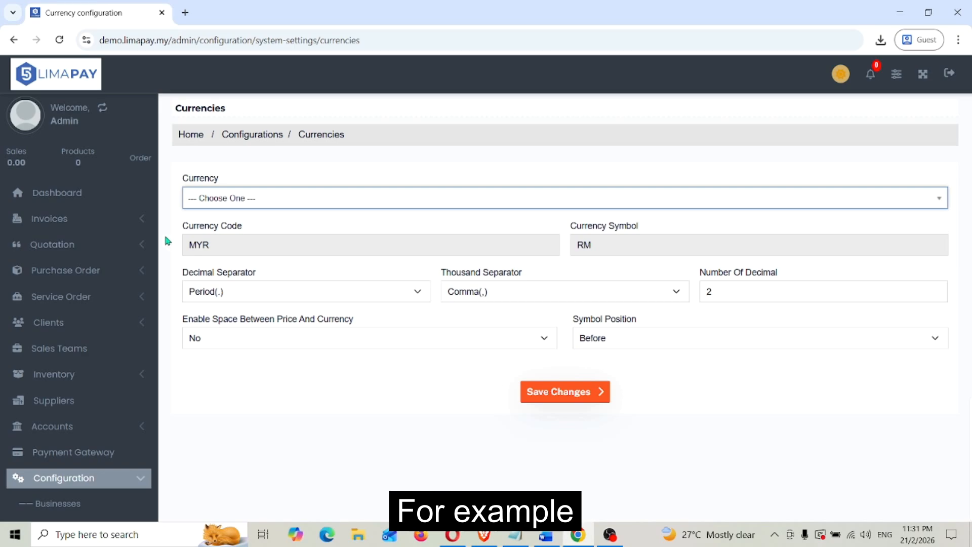
Open the new product form from the inventory product list and examine the currency used in its pricing fields.
left_click(76, 375)
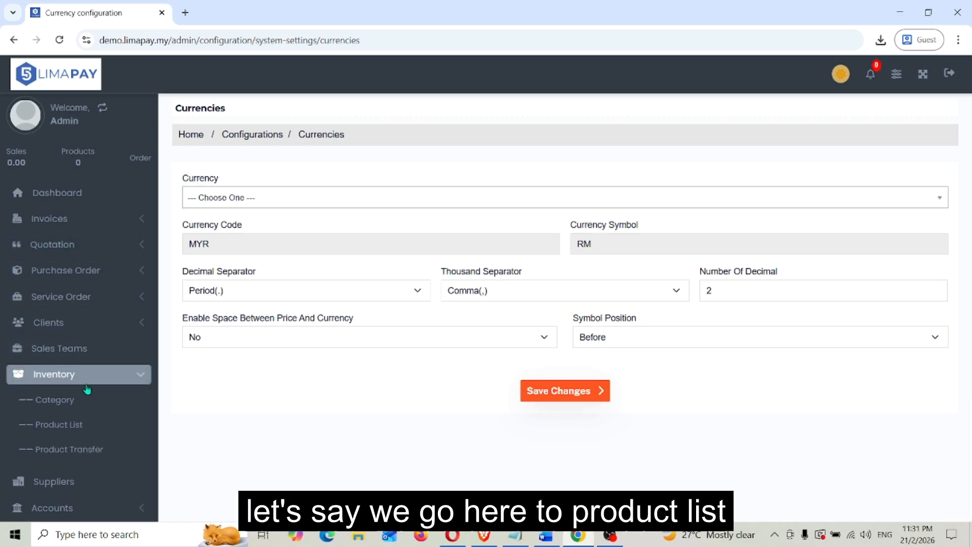
scroll(87, 382, "down", 2)
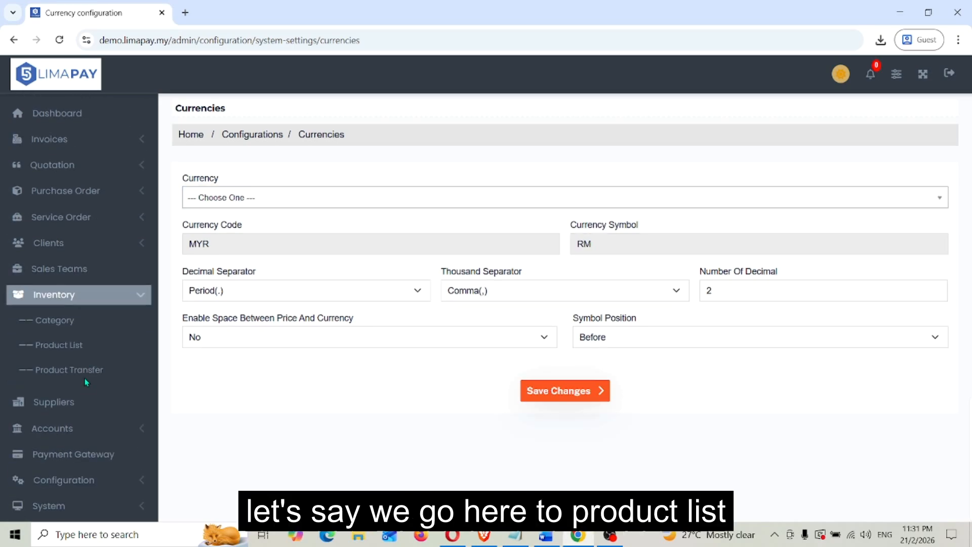
left_click(85, 347)
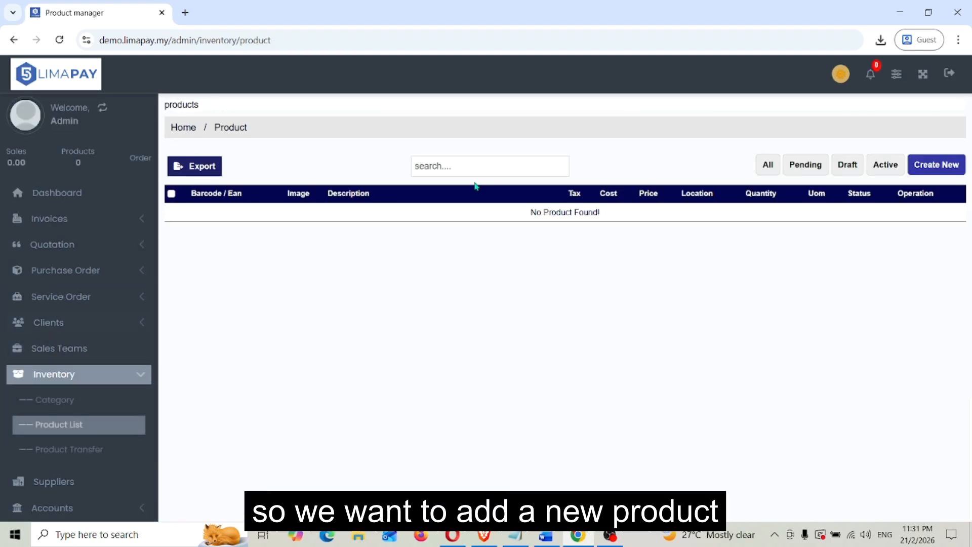
left_click(934, 169)
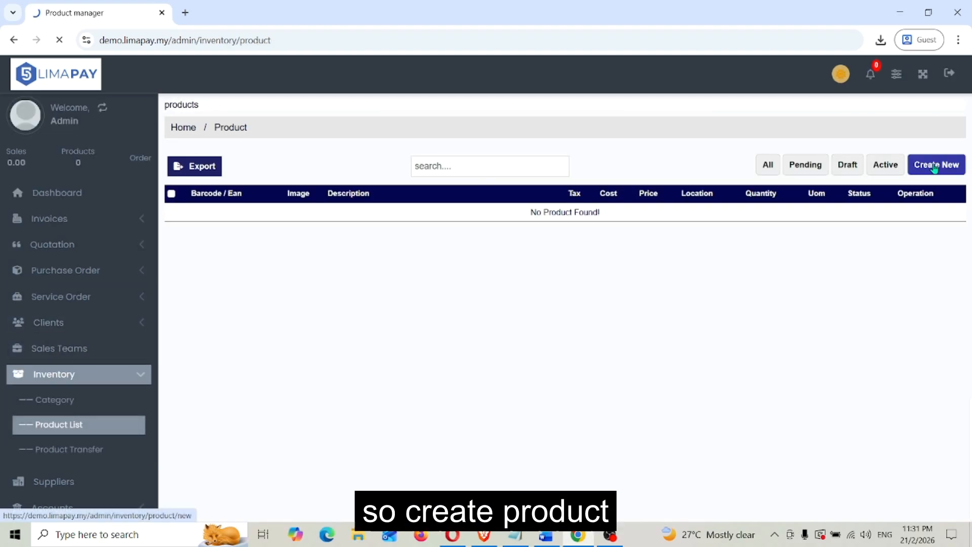
scroll(803, 243, "down", 5)
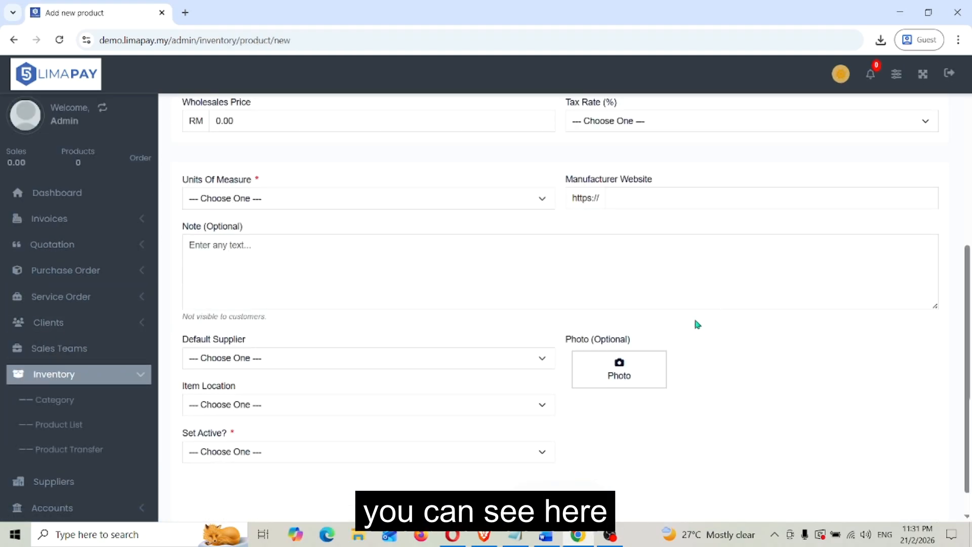
scroll(593, 263, "up", 3)
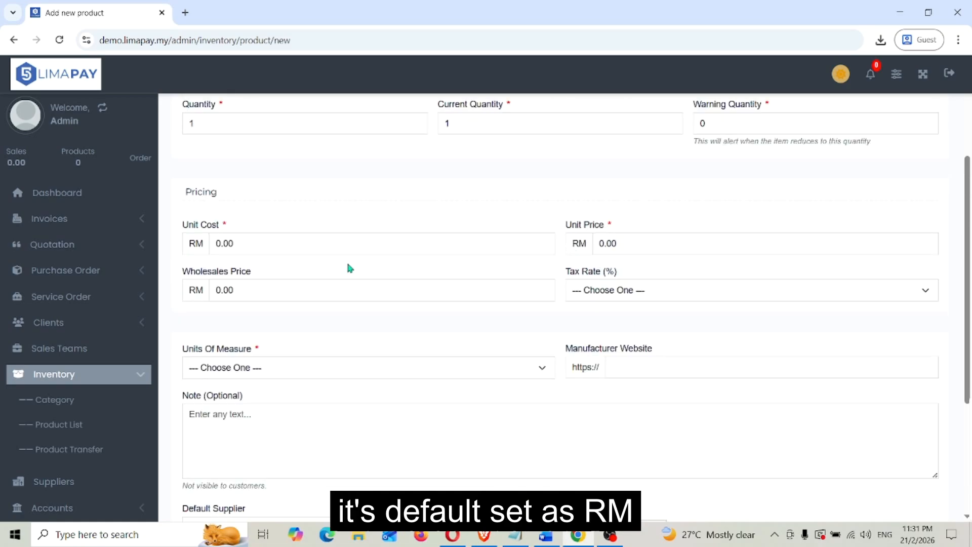
scroll(304, 294, "down", 4)
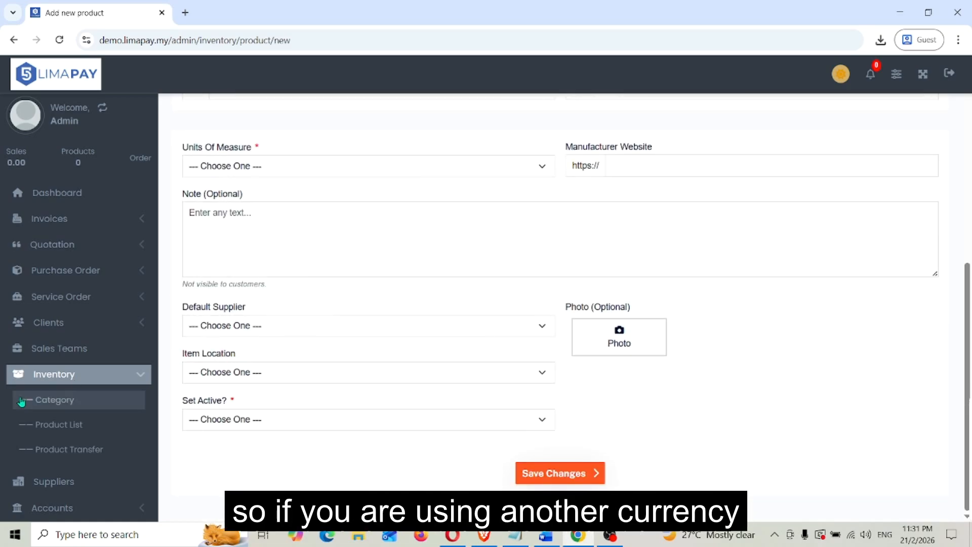
scroll(47, 455, "down", 2)
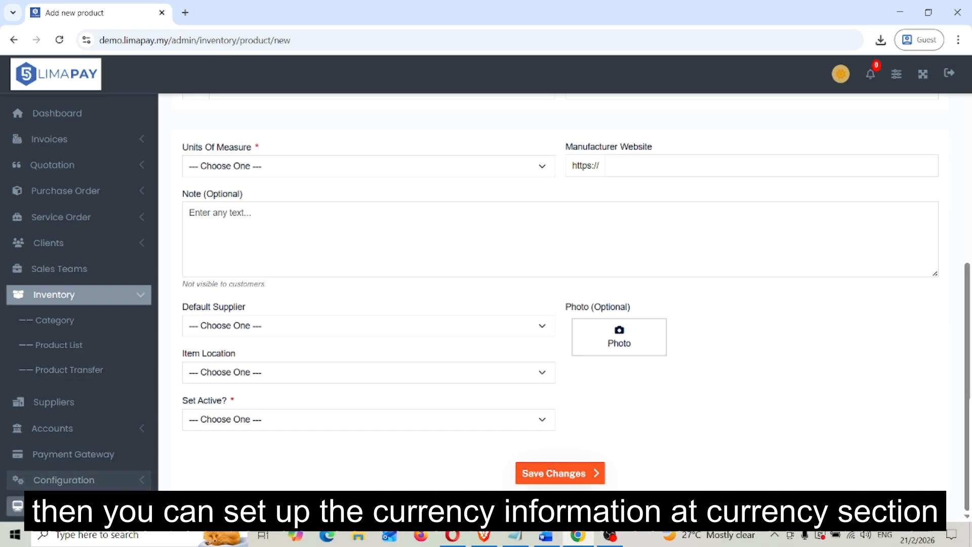
Return to the currency configuration and choose Malaysian Ringgit as the currency.
left_click(73, 483)
scroll(72, 481, "down", 3)
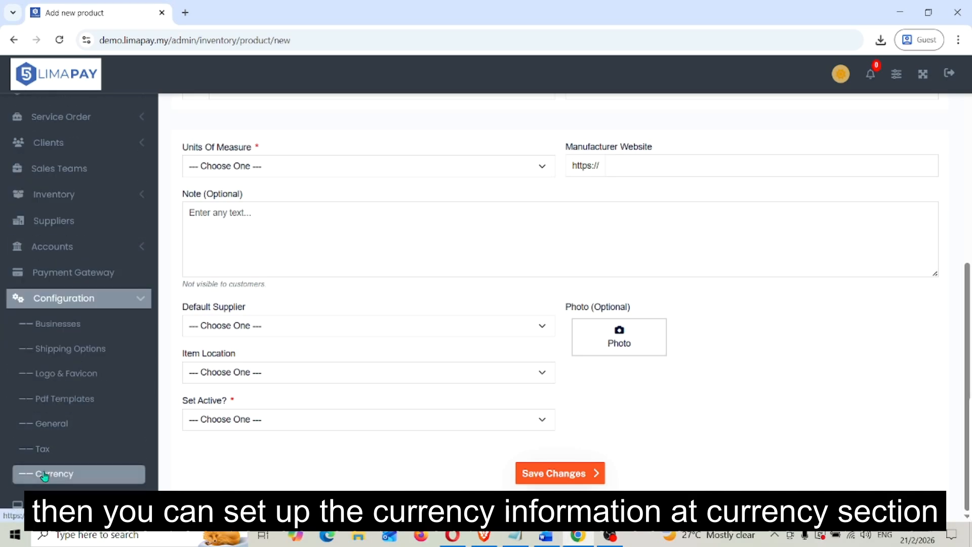
left_click(73, 473)
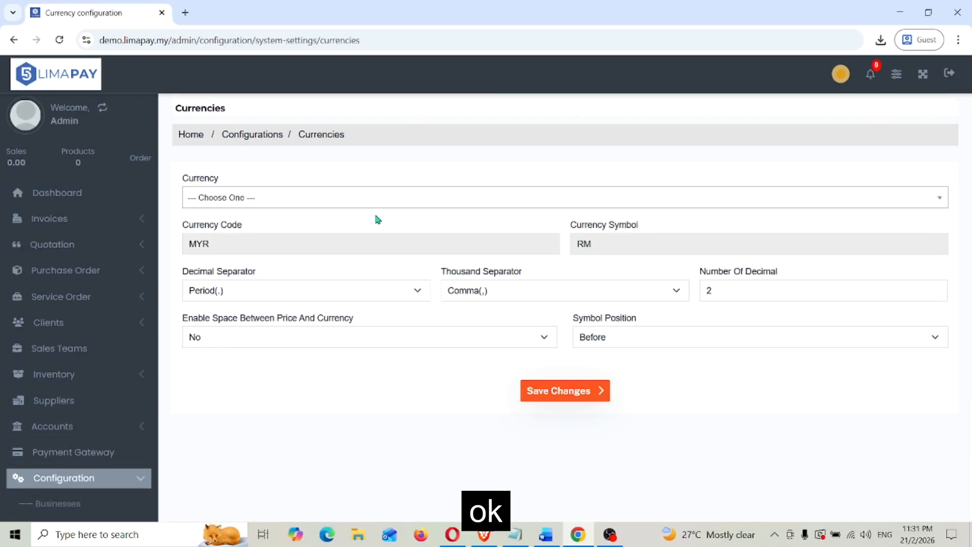
left_click(393, 204)
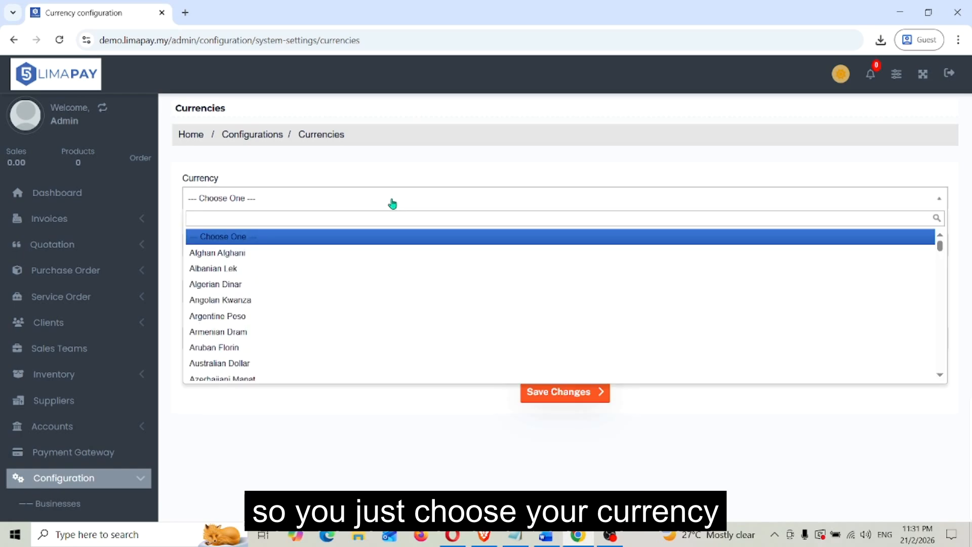
type("ma")
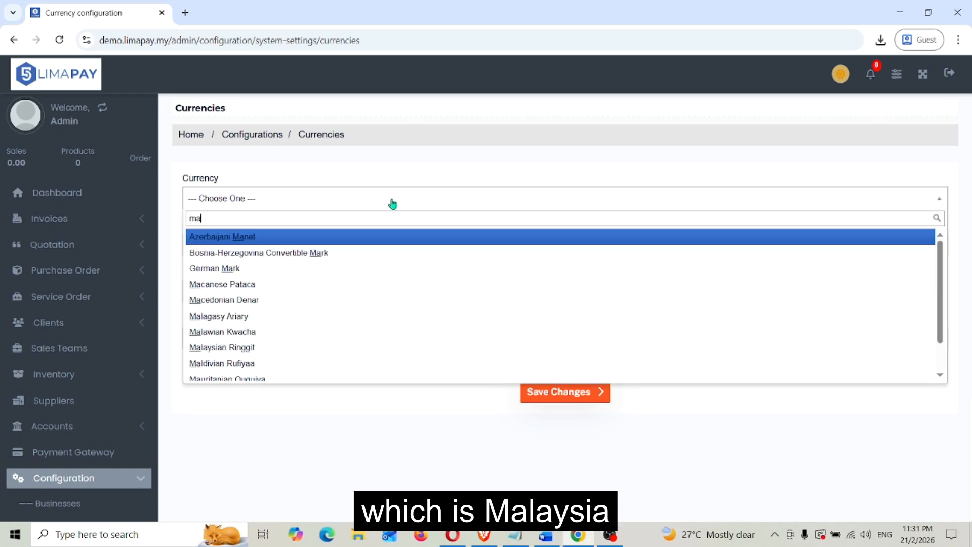
type("lay")
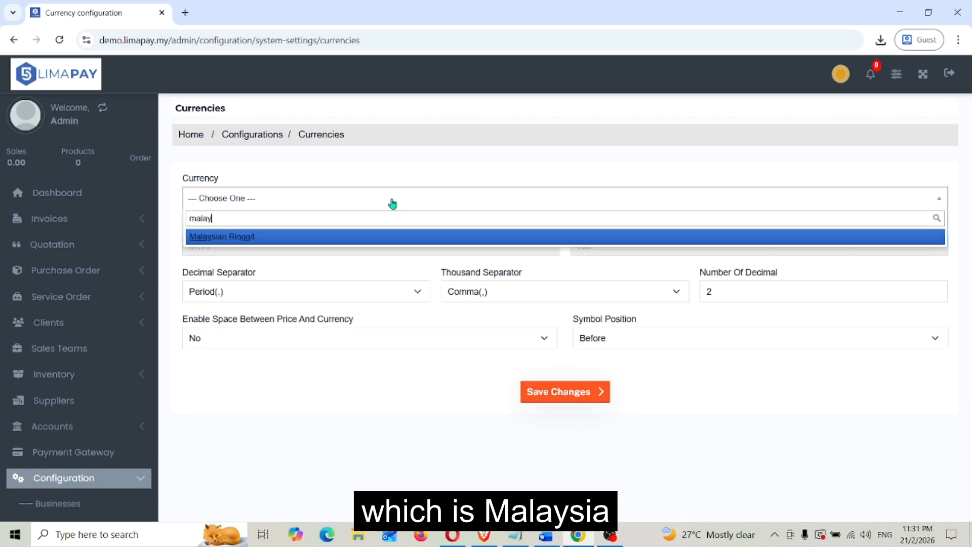
left_click(405, 237)
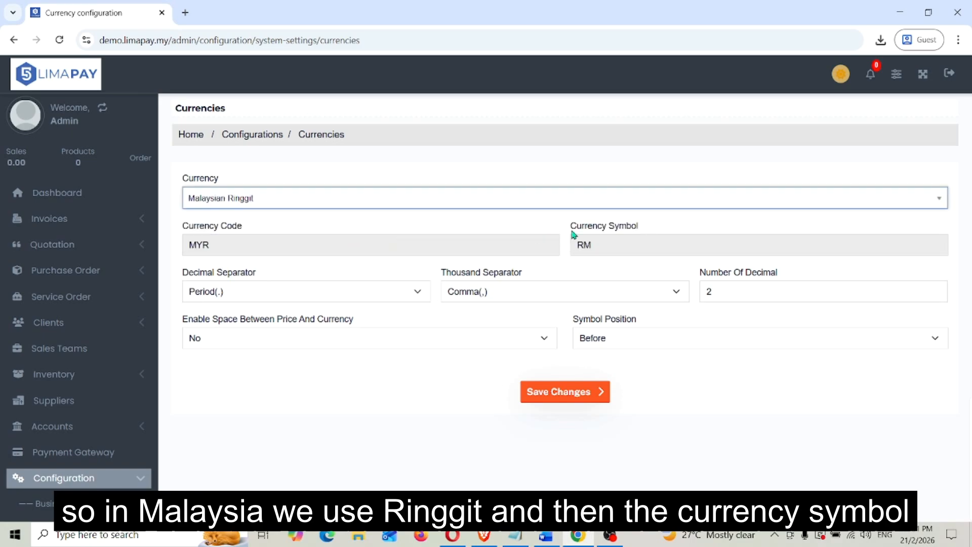
Switch the currency to Libyan Dinar to check its code and symbol.
left_click(448, 209)
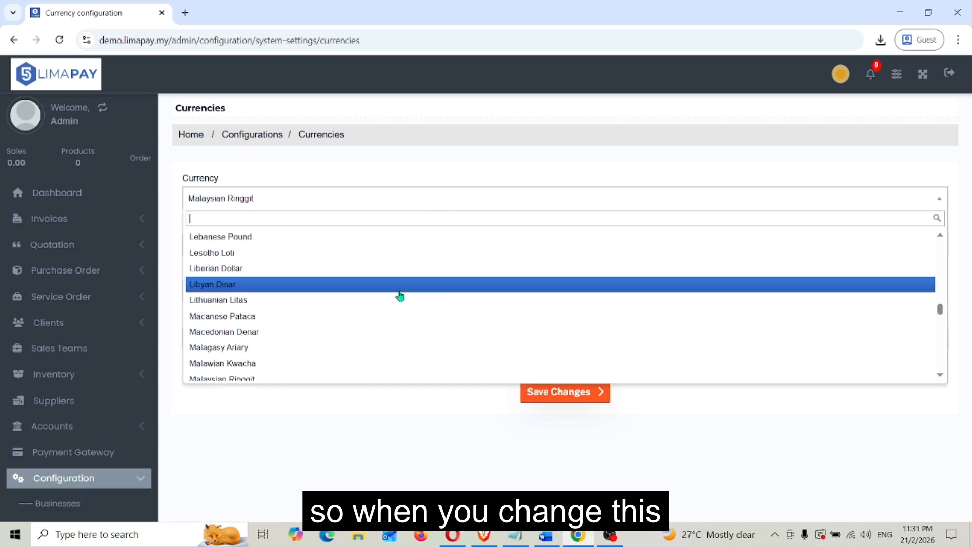
left_click(357, 282)
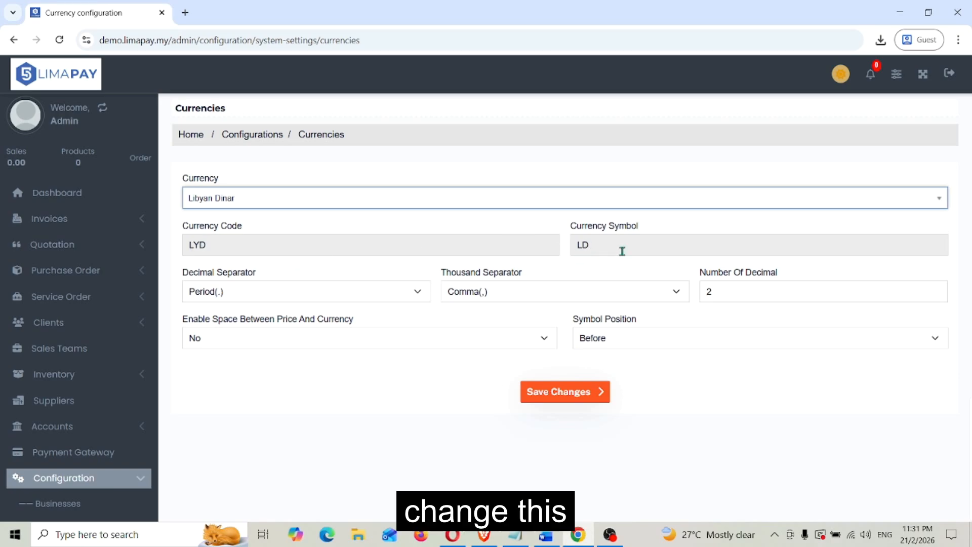
Set the currency back to Malaysian Ringgit and save the currency settings.
left_click(570, 197)
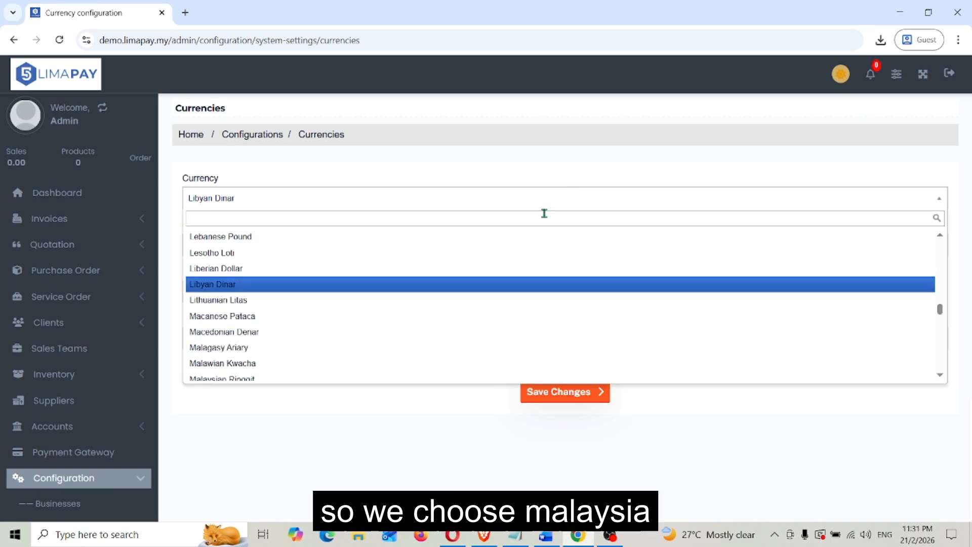
type("mala")
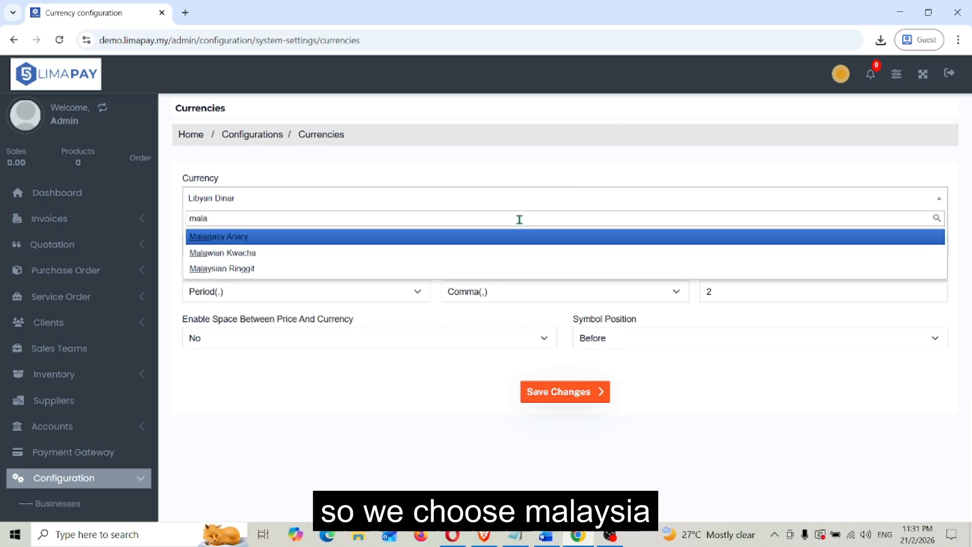
left_click(374, 268)
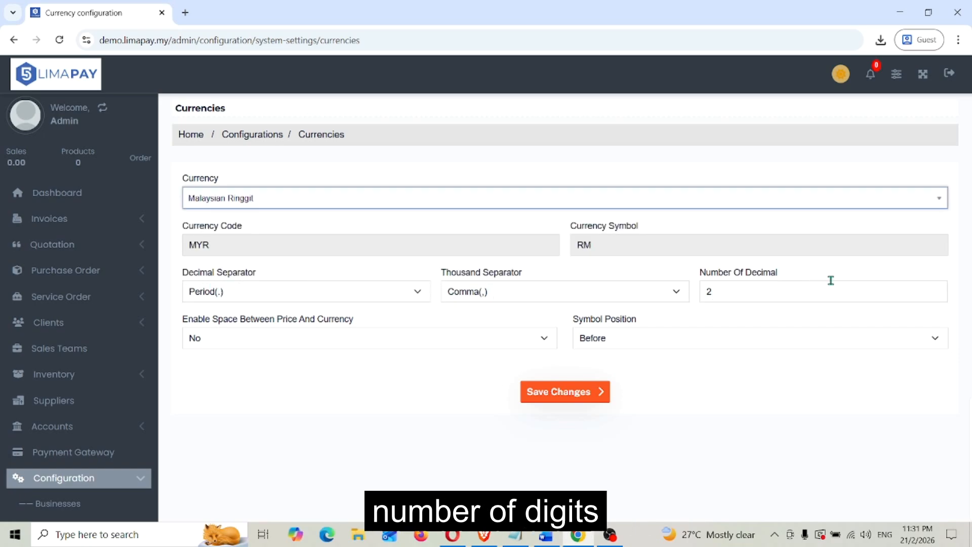
left_click(587, 395)
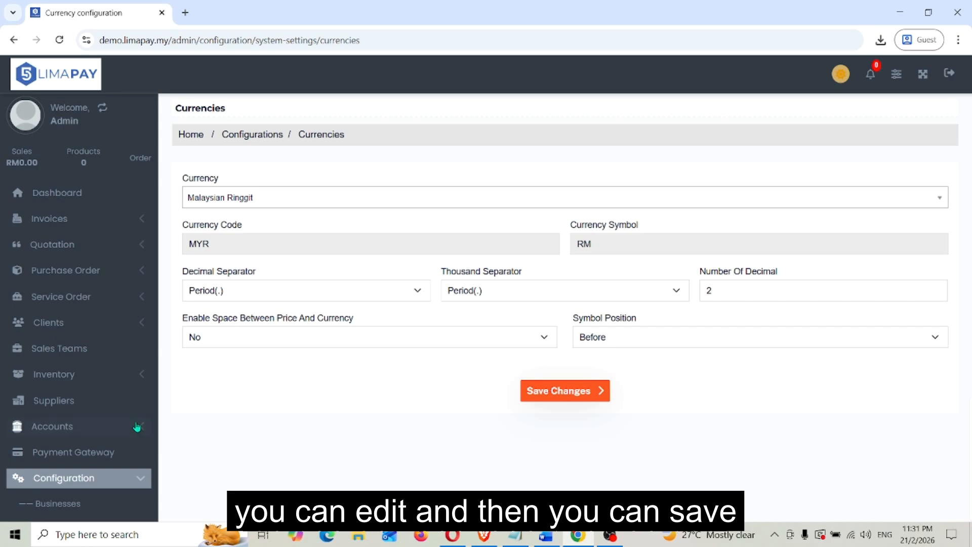
Leave the configuration section and start a new payment gateway from the payment methods list.
scroll(76, 426, "down", 3)
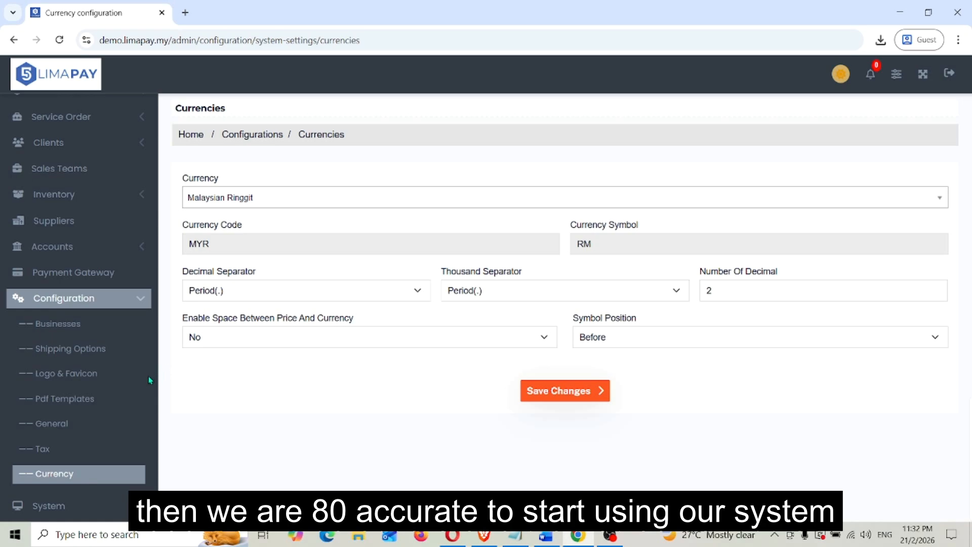
left_click(150, 304)
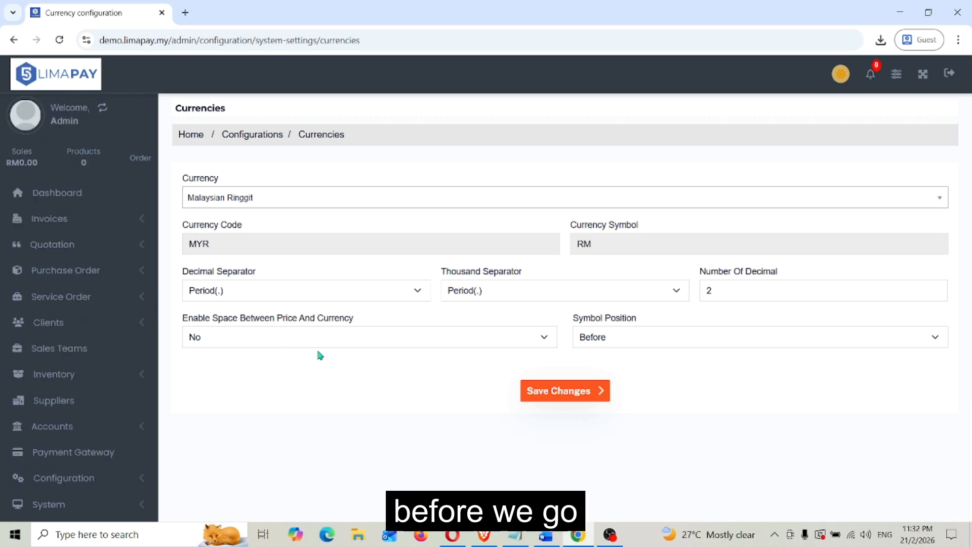
left_click(91, 457)
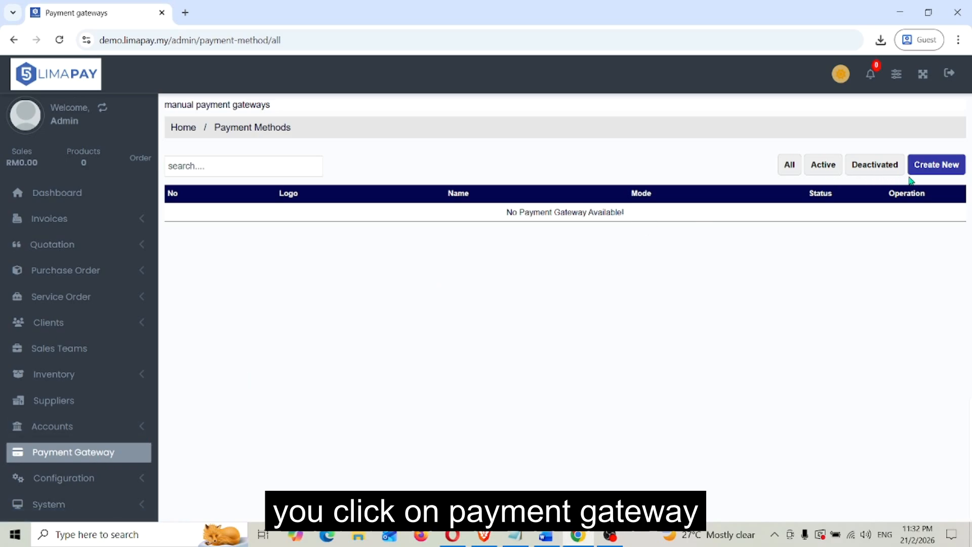
left_click(931, 169)
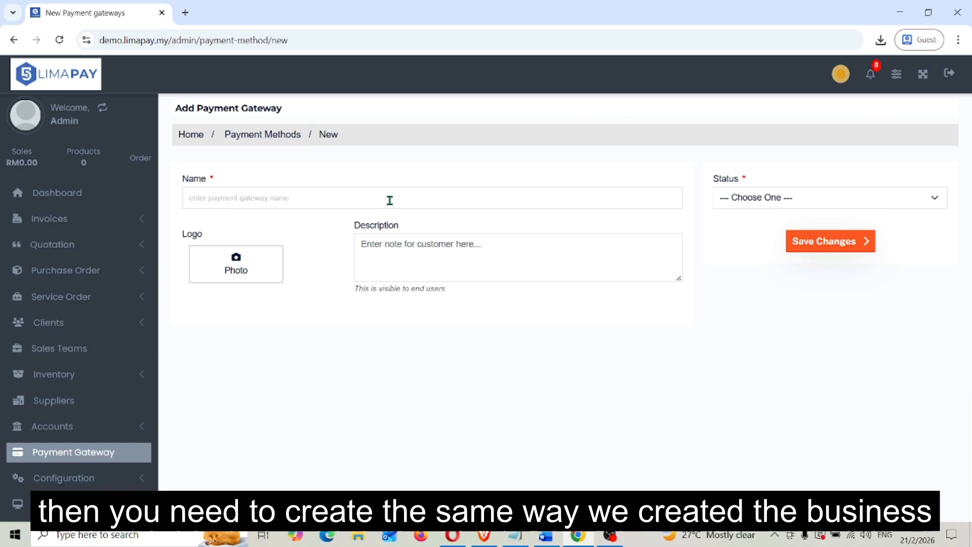
Name the payment gateway Cash, set its status to Active and save it.
left_click(390, 201)
type("Cash")
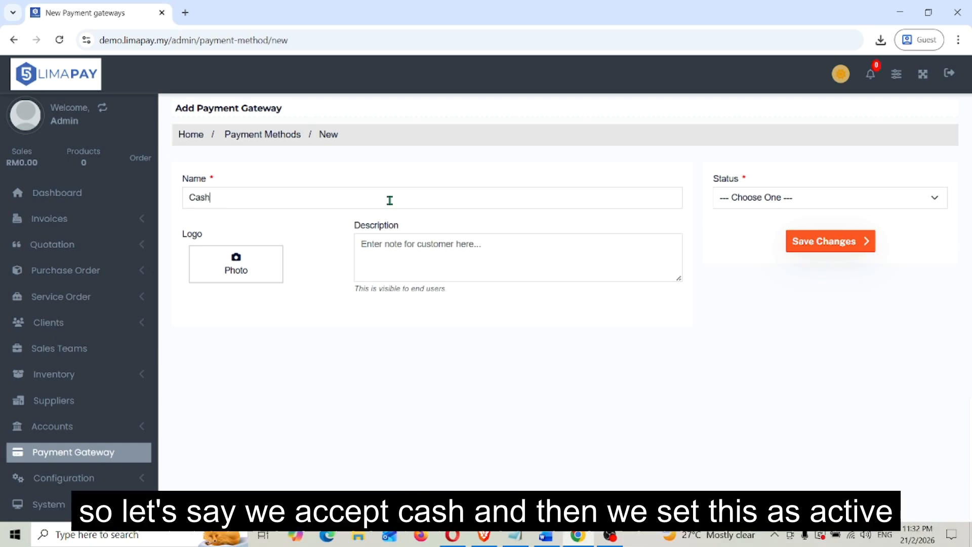
left_click(788, 205)
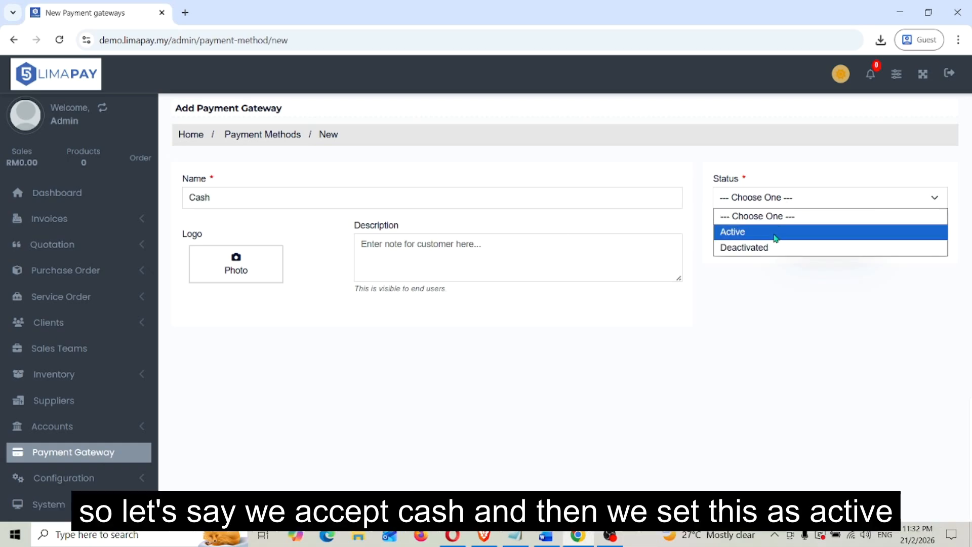
left_click(777, 230)
left_click(810, 241)
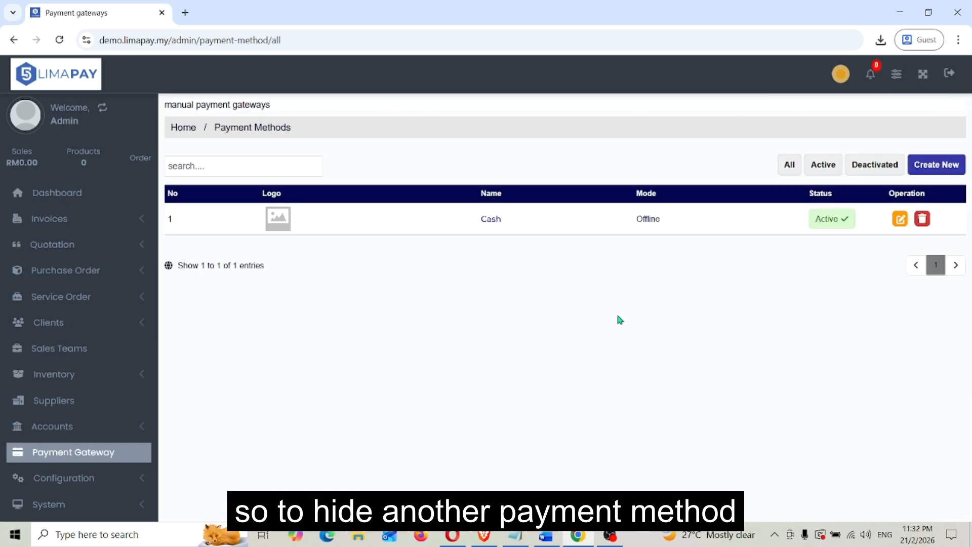
Create another payment gateway named Card with the status Active and save it.
left_click(937, 164)
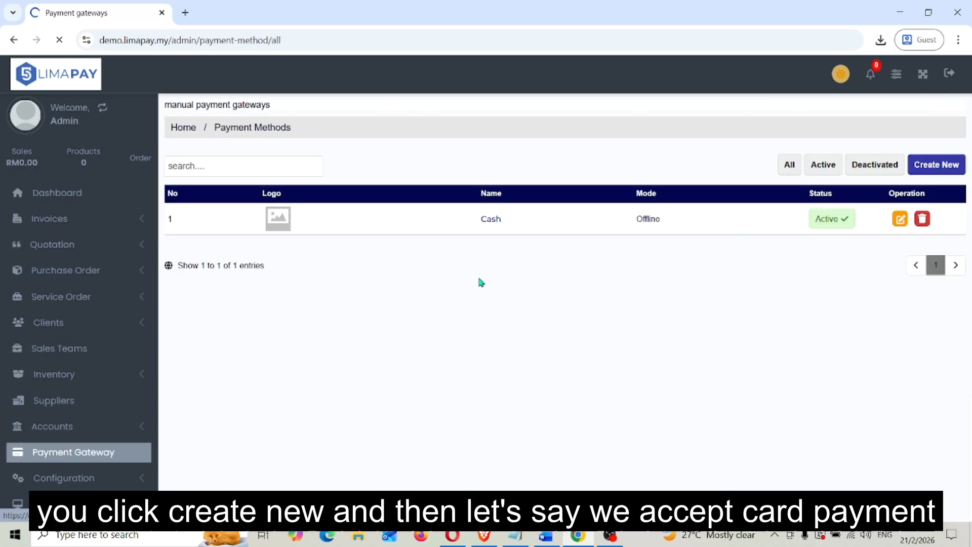
left_click(363, 195)
type("Card")
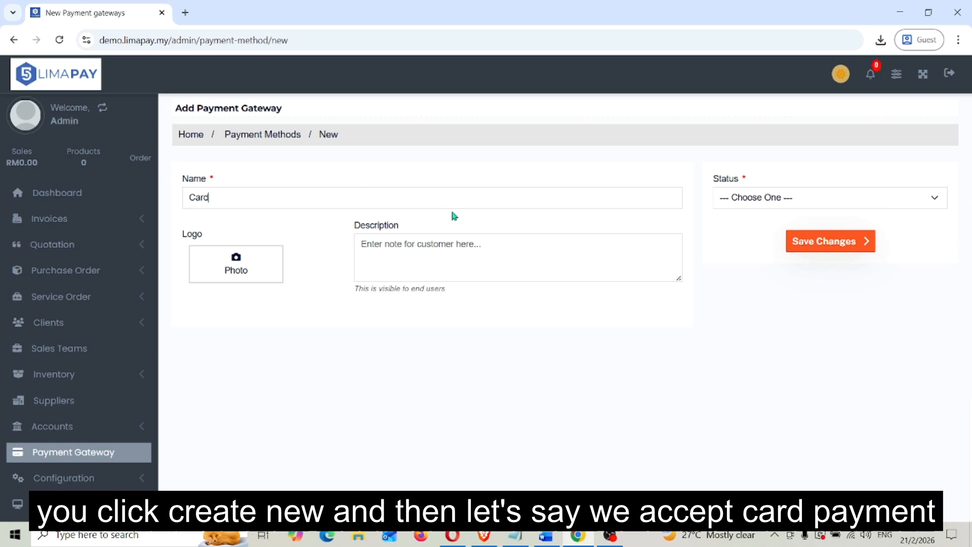
left_click(760, 197)
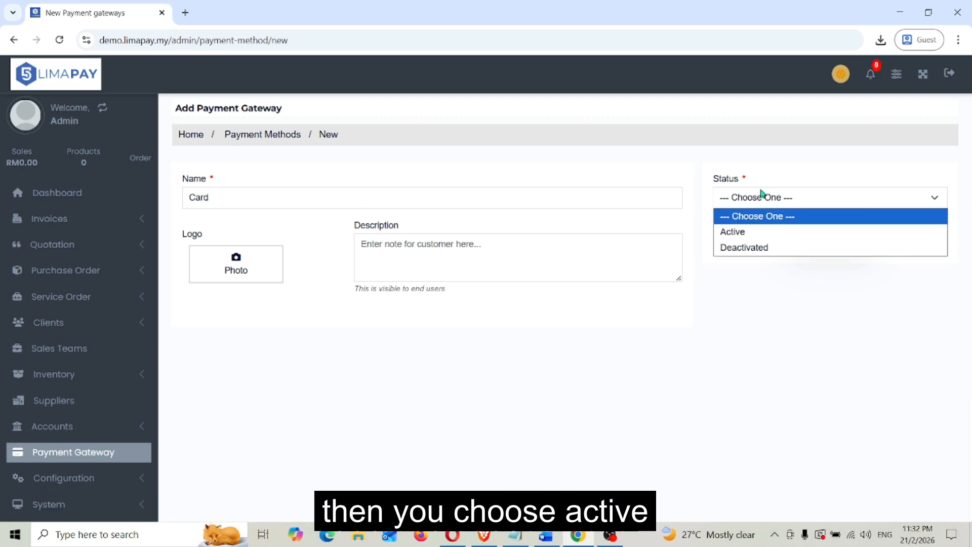
left_click(749, 233)
left_click(823, 242)
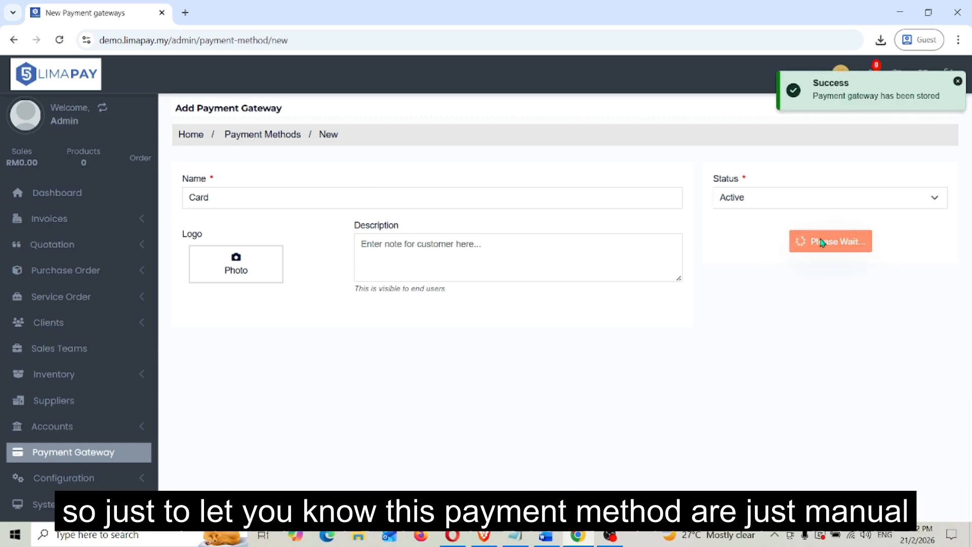